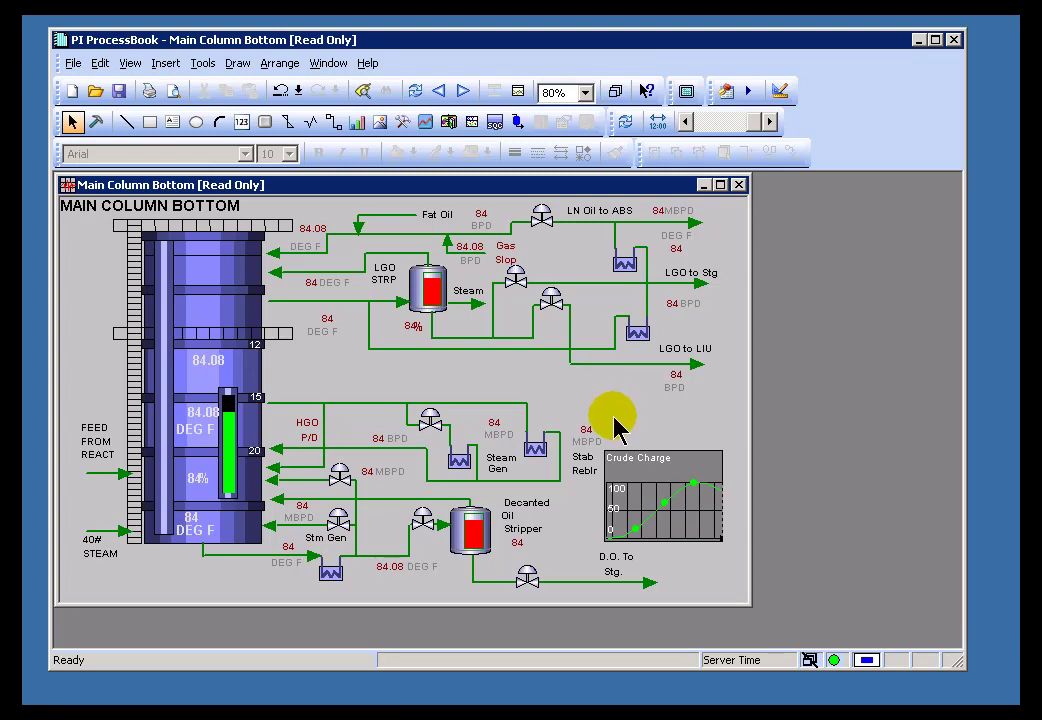
Step: Dismiss the data tooltips open over the display's values and Crude Charge trend
{"action": "mouse_move", "coordinate": [435, 300]}
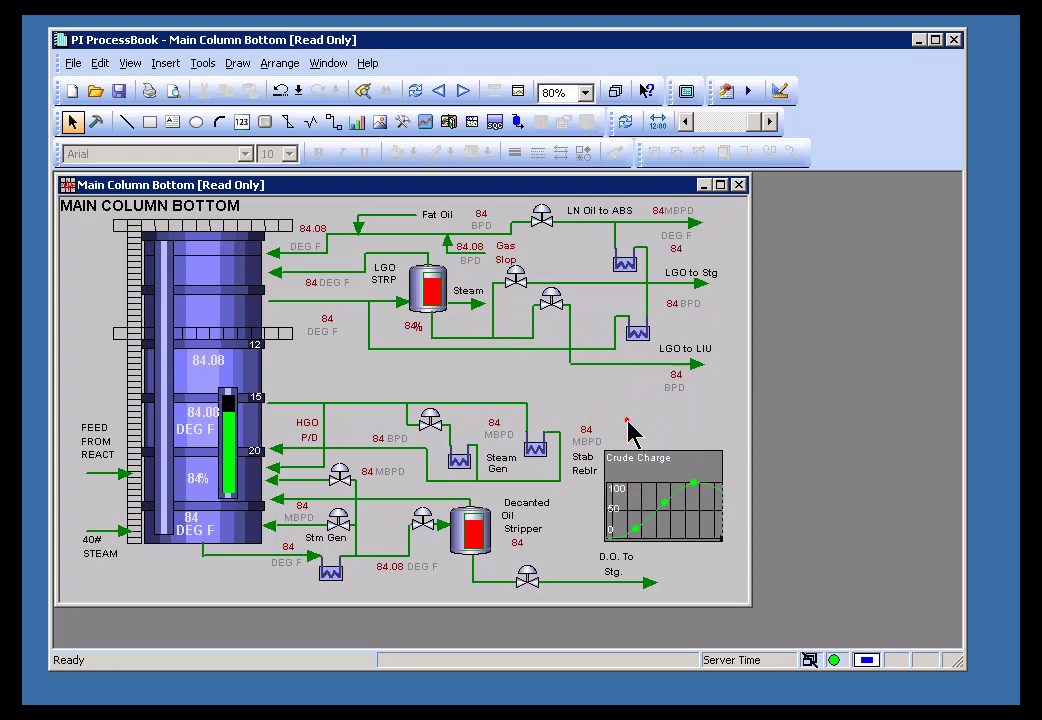
{"action": "left_click", "coordinate": [626, 420]}
{"action": "mouse_move", "coordinate": [586, 430]}
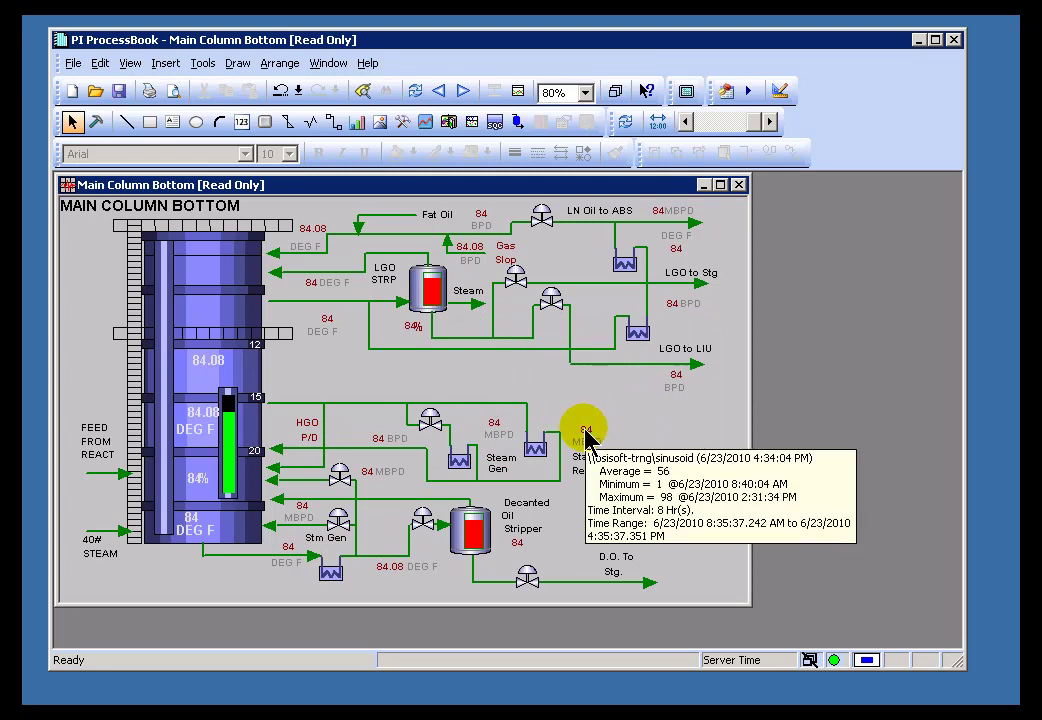
{"action": "left_click", "coordinate": [690, 430]}
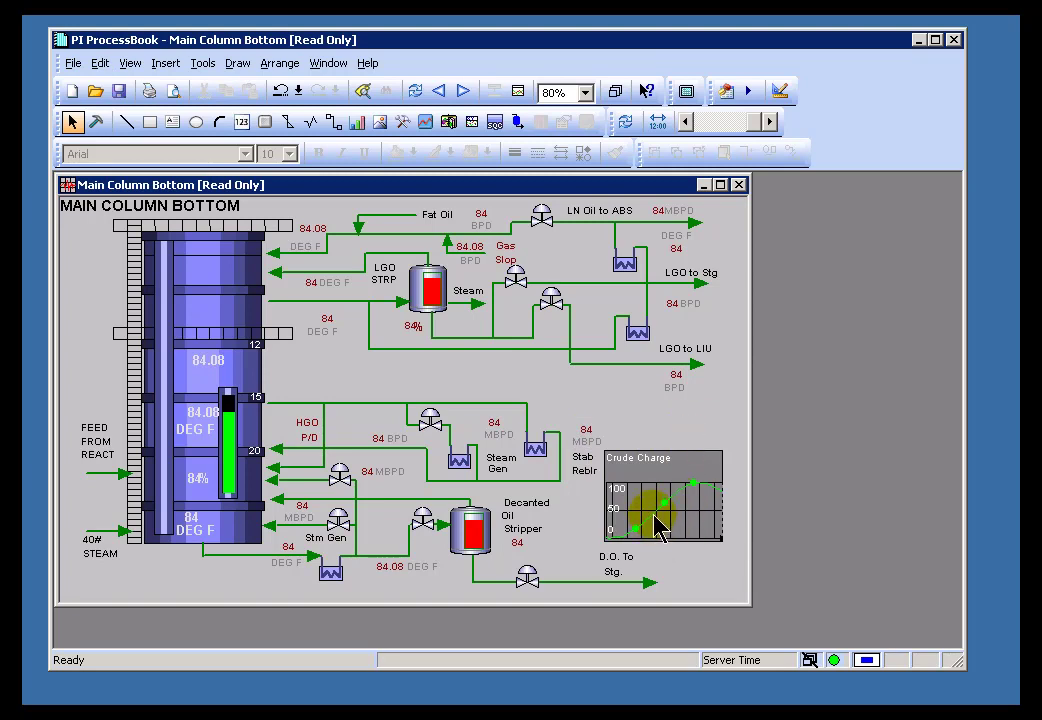
{"action": "mouse_move", "coordinate": [657, 525]}
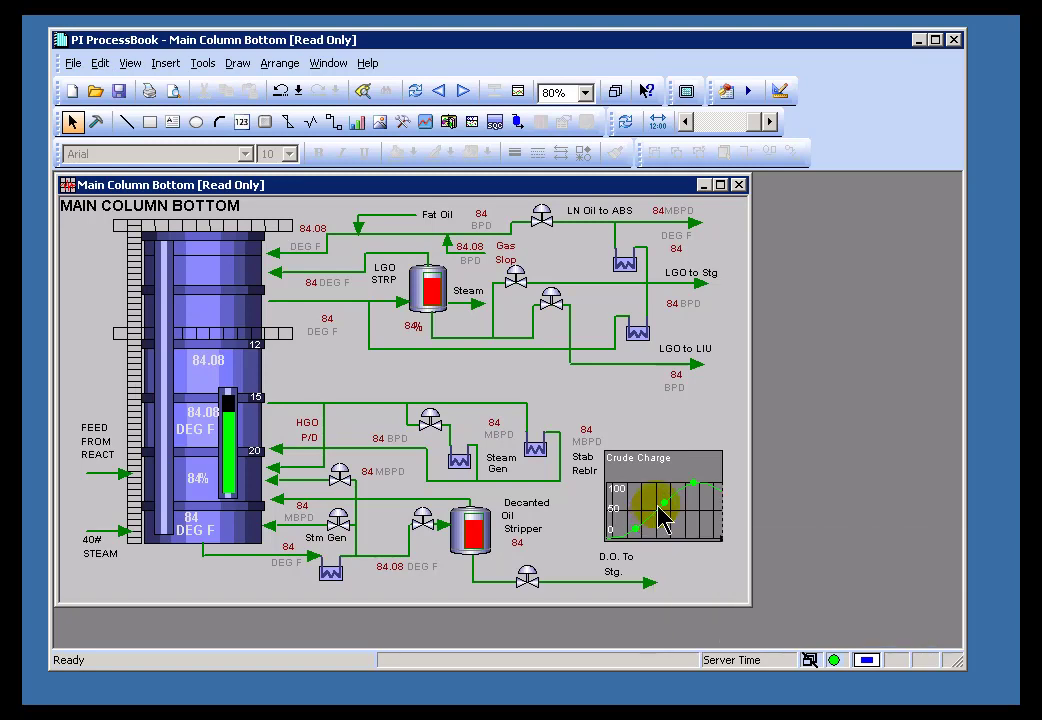
{"action": "left_click", "coordinate": [665, 414]}
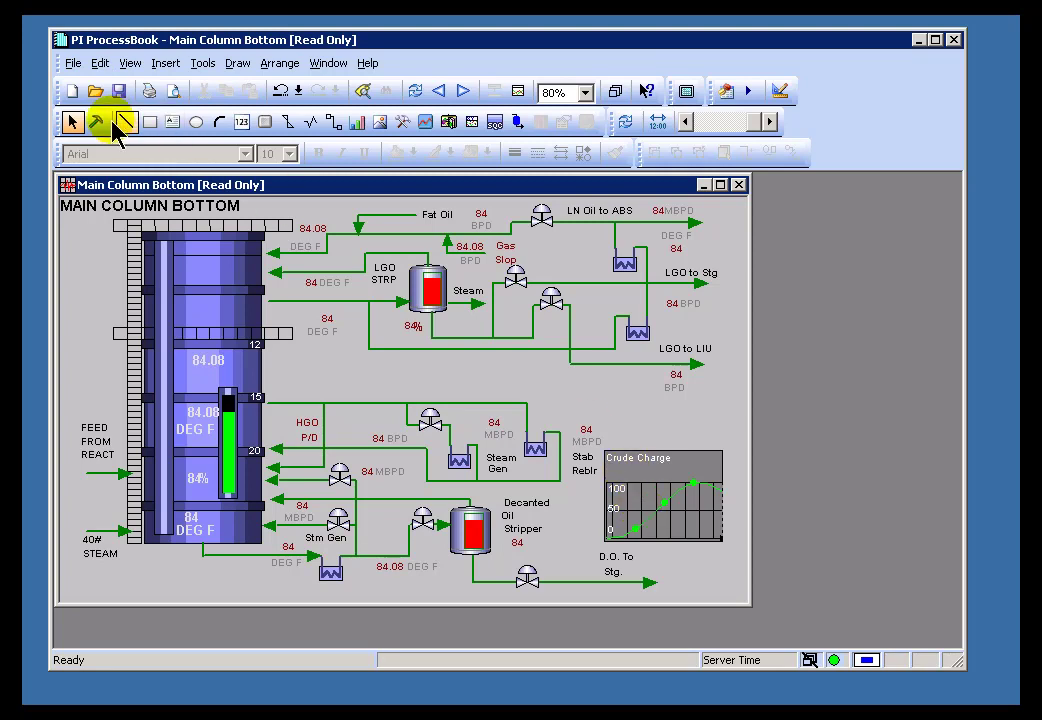
Step: In Build Mode, resize the Crude Charge trend to reach near the LGO to LIU line
{"action": "left_click", "coordinate": [98, 124]}
{"action": "left_click", "coordinate": [645, 481]}
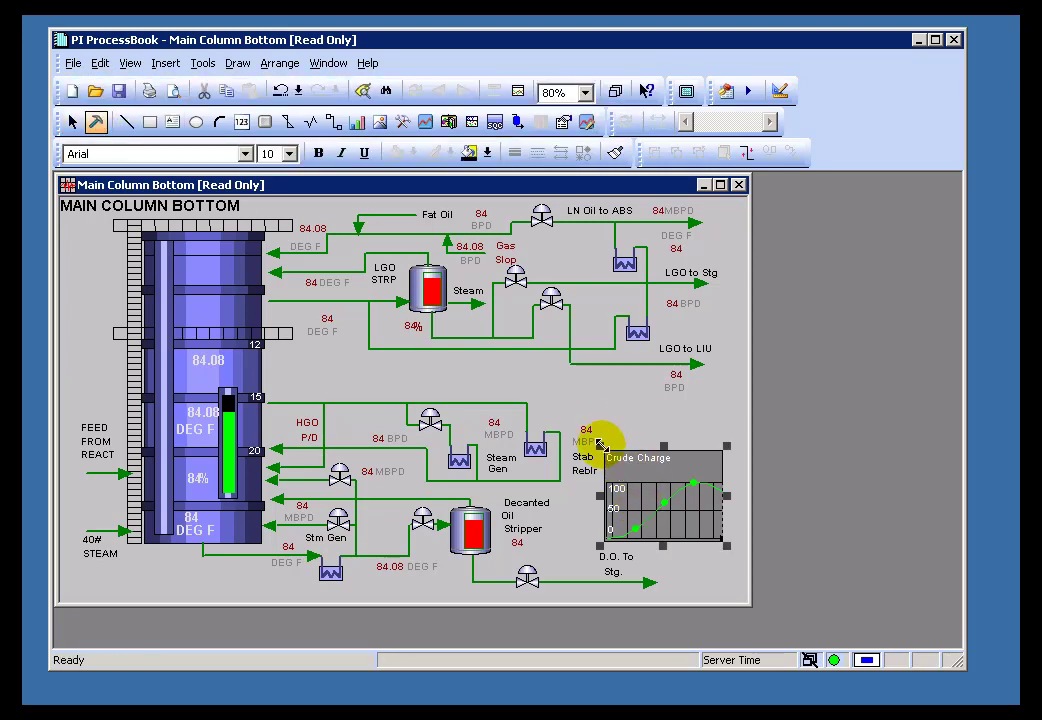
{"action": "left_click_drag", "start_coordinate": [600, 443], "coordinate": [333, 316]}
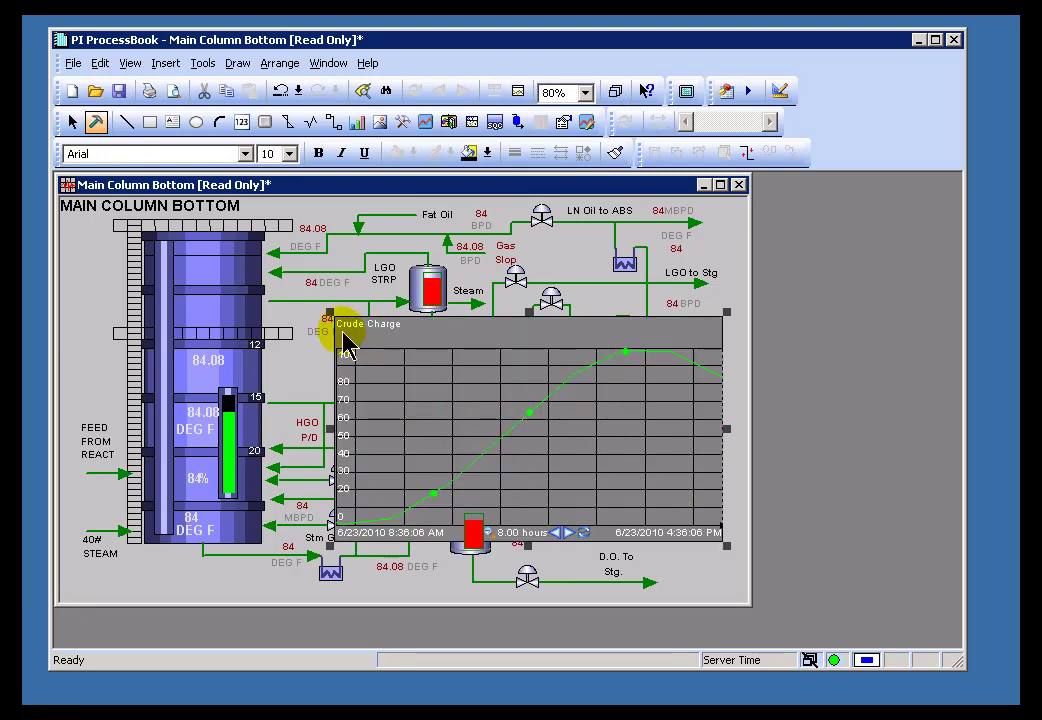
{"action": "left_click_drag", "start_coordinate": [330, 320], "coordinate": [481, 372]}
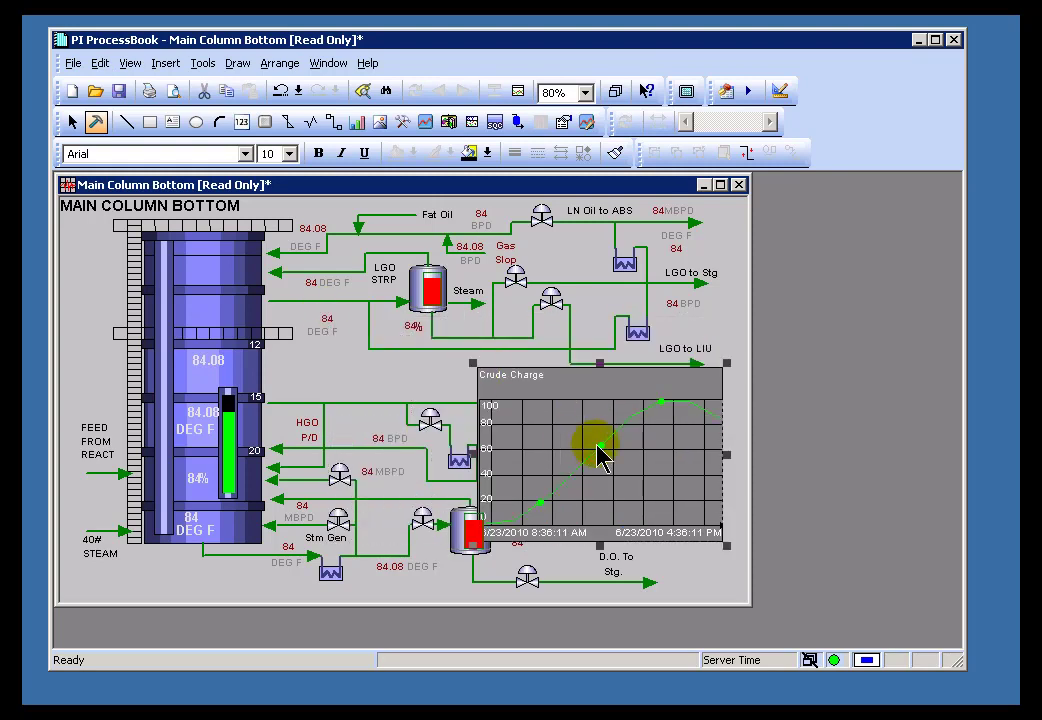
Step: Place a duplicate of the trend over the column, then delete that duplicate
{"action": "left_click_drag", "start_coordinate": [598, 446], "coordinate": [269, 367]}
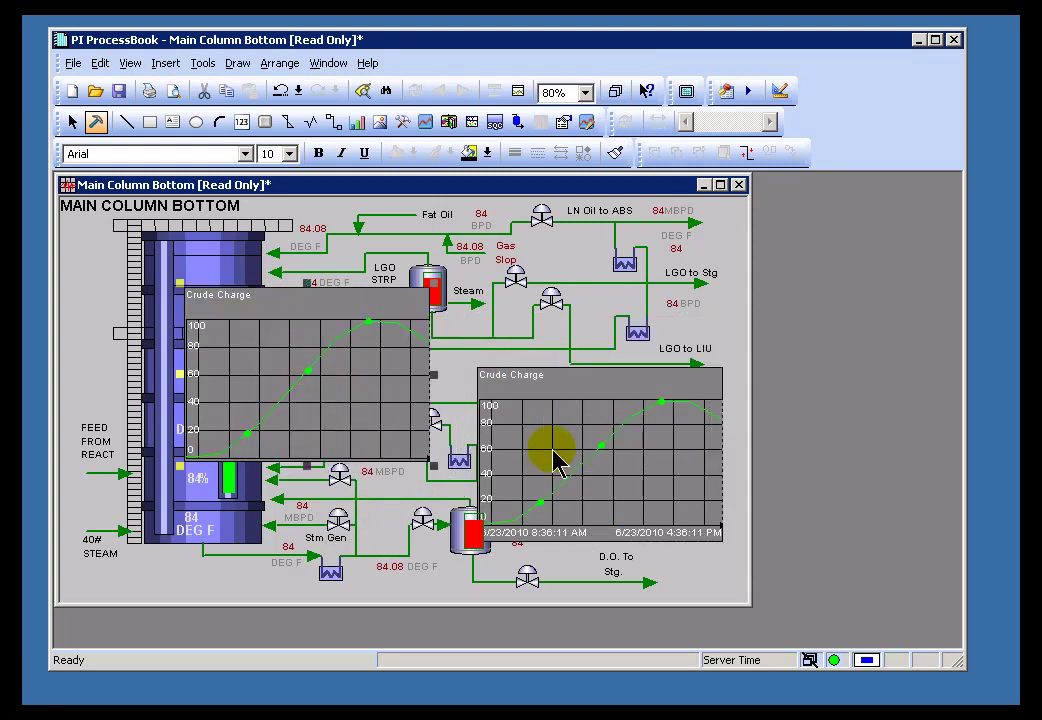
{"action": "left_click_drag", "start_coordinate": [392, 418], "coordinate": [516, 439]}
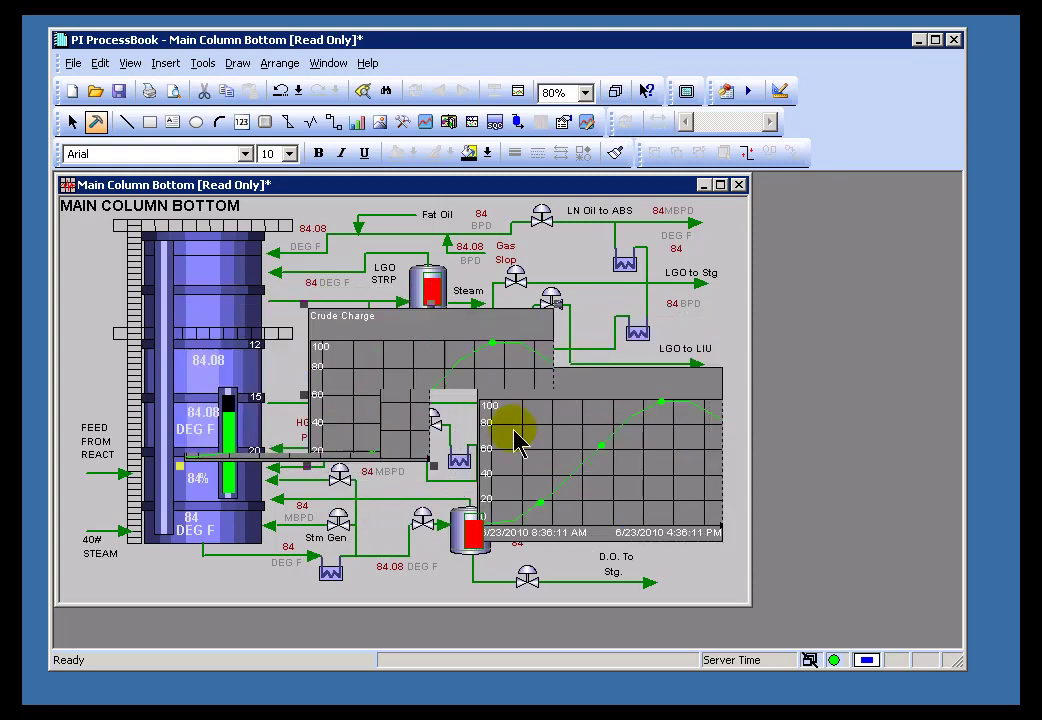
{"action": "left_click", "coordinate": [636, 505]}
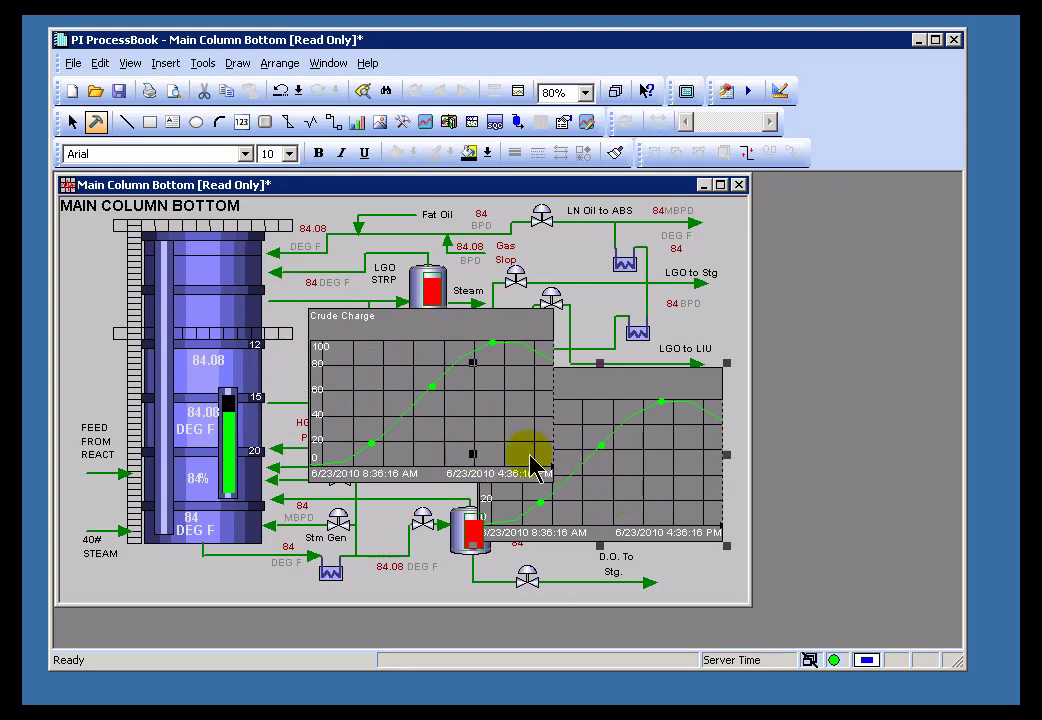
{"action": "left_click", "coordinate": [605, 419]}
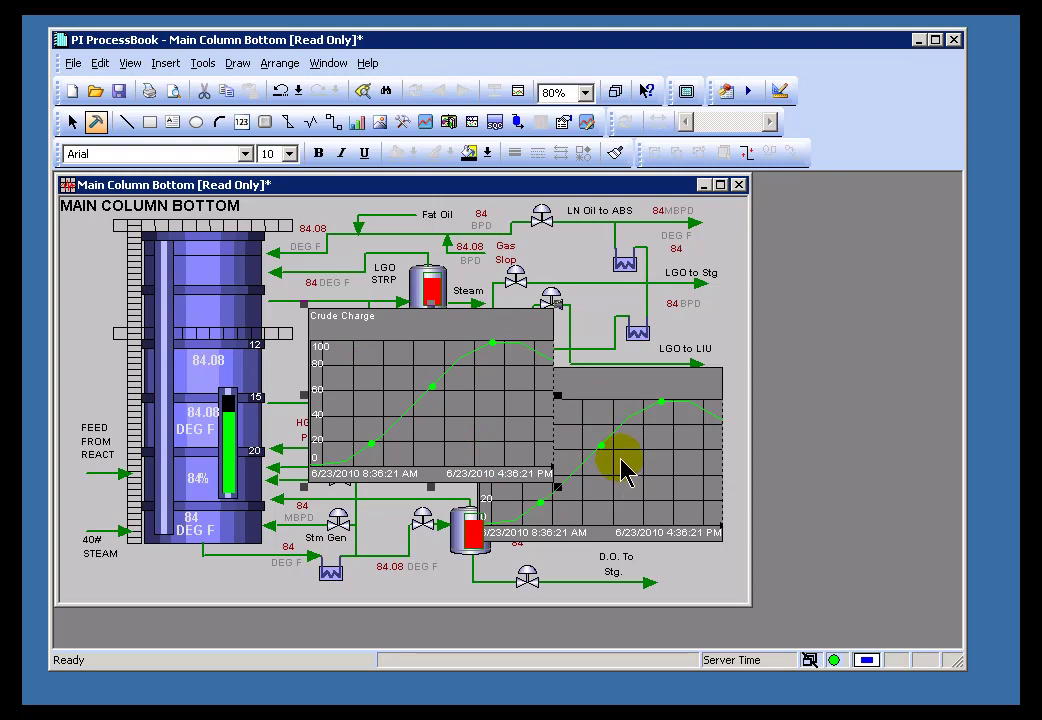
{"action": "key", "text": "Delete"}
{"action": "left_click", "coordinate": [621, 421]}
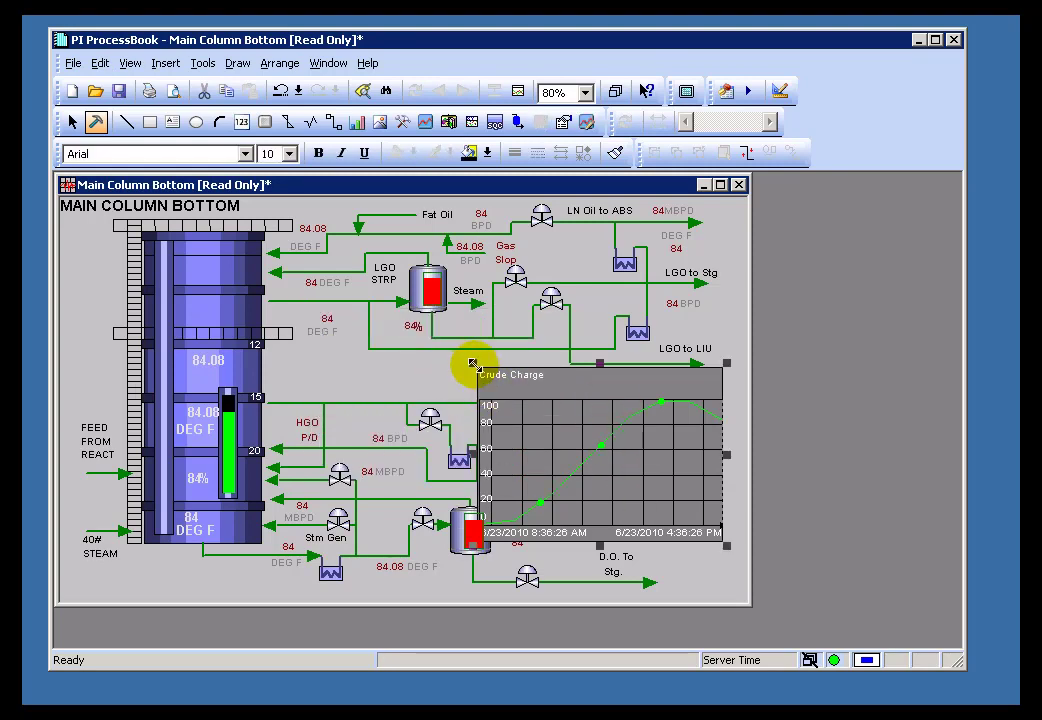
Step: Undo the trend edits and cancel the Define Trend dialog twice without changes
{"action": "key", "text": "ctrl+z"}
{"action": "key", "text": "ctrl+z"}
{"action": "key", "text": "ctrl+z"}
{"action": "key", "text": "ctrl+z"}
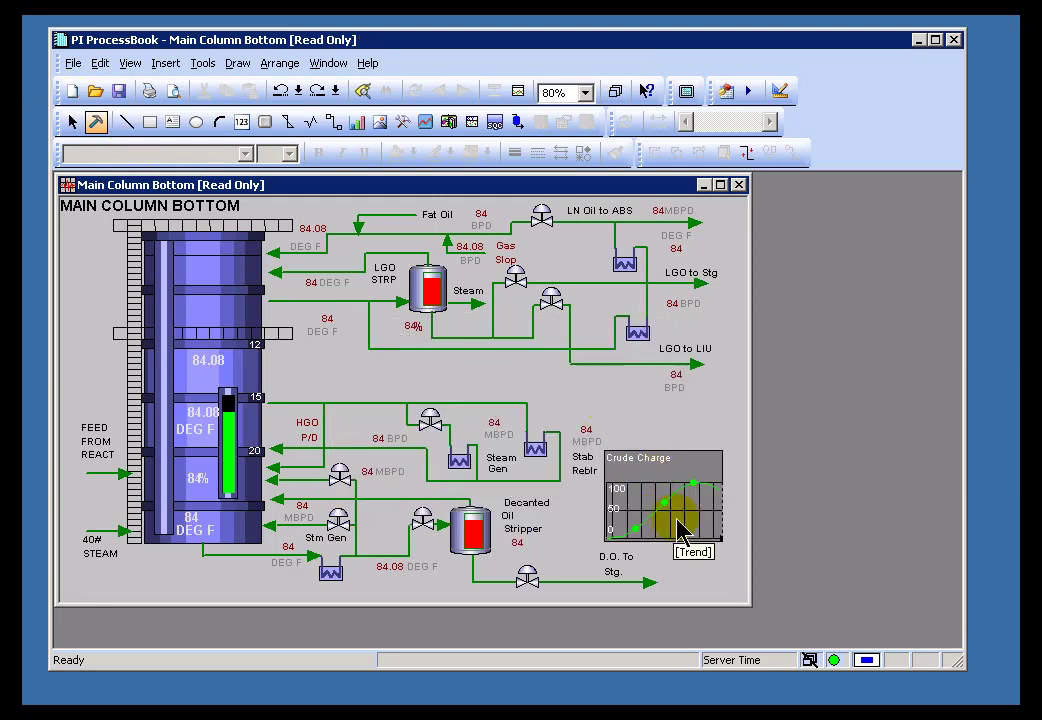
{"action": "double_click", "coordinate": [637, 527]}
{"action": "left_click", "coordinate": [614, 587]}
{"action": "double_click", "coordinate": [652, 528]}
{"action": "left_click", "coordinate": [614, 587]}
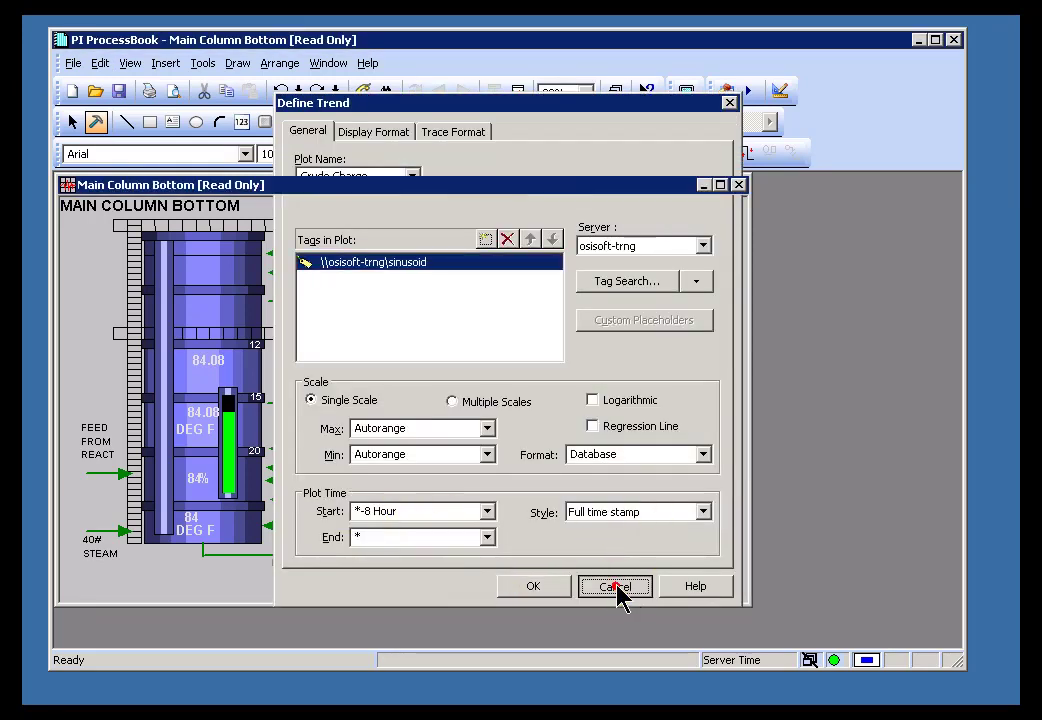
Step: Return to run mode and toggle the Crude Charge trend to full window and back
{"action": "left_click", "coordinate": [71, 121]}
{"action": "double_click", "coordinate": [647, 516]}
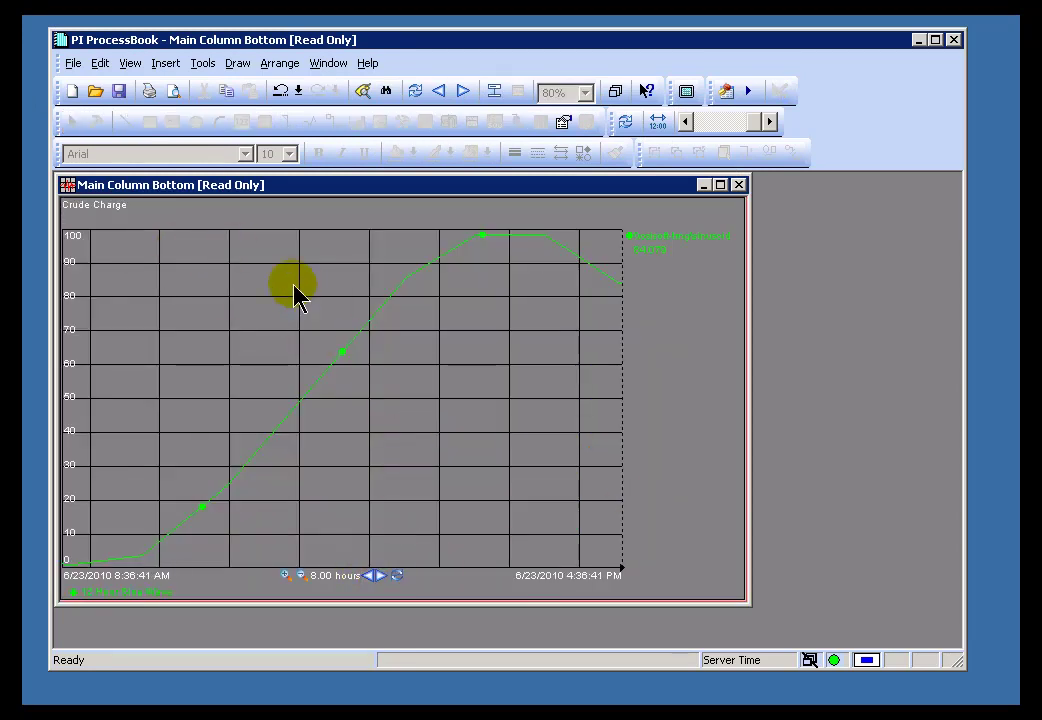
{"action": "double_click", "coordinate": [441, 300]}
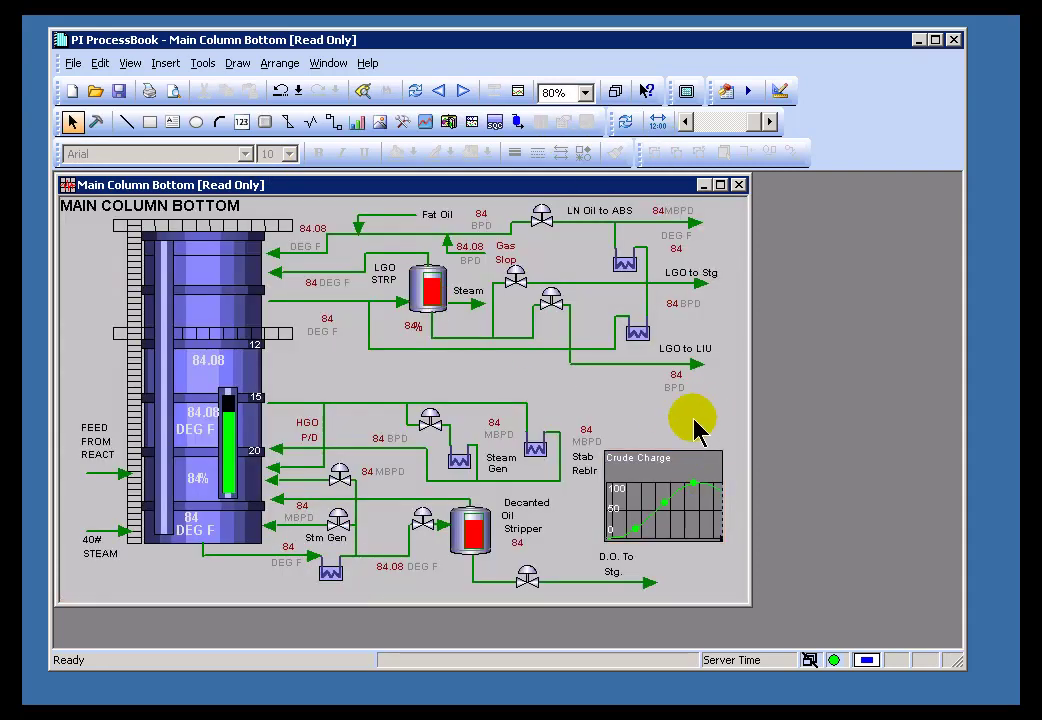
Step: Set the display's time range to start at *-1d and check the values' tooltips
{"action": "left_click", "coordinate": [657, 121]}
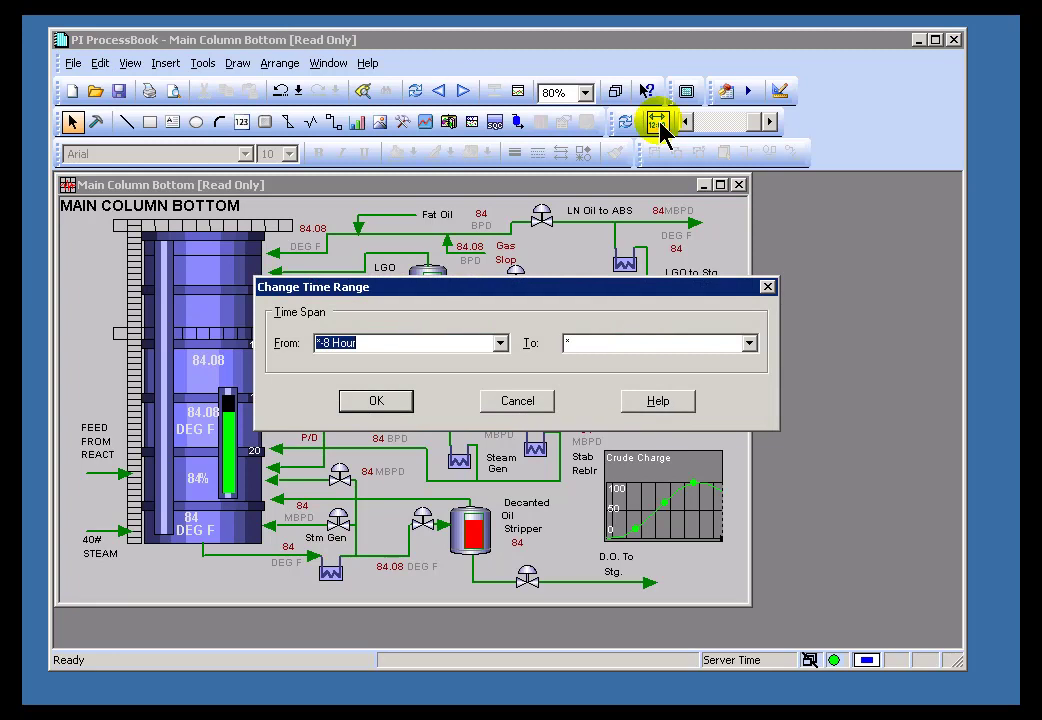
{"action": "type", "text": "*"}
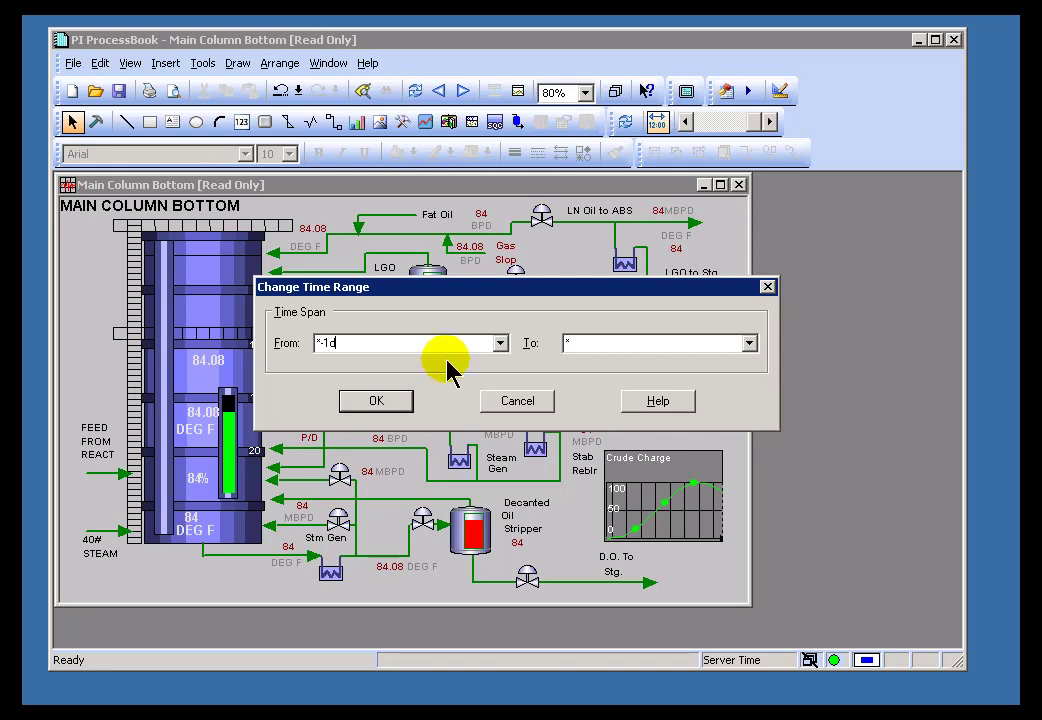
{"action": "left_click", "coordinate": [392, 402]}
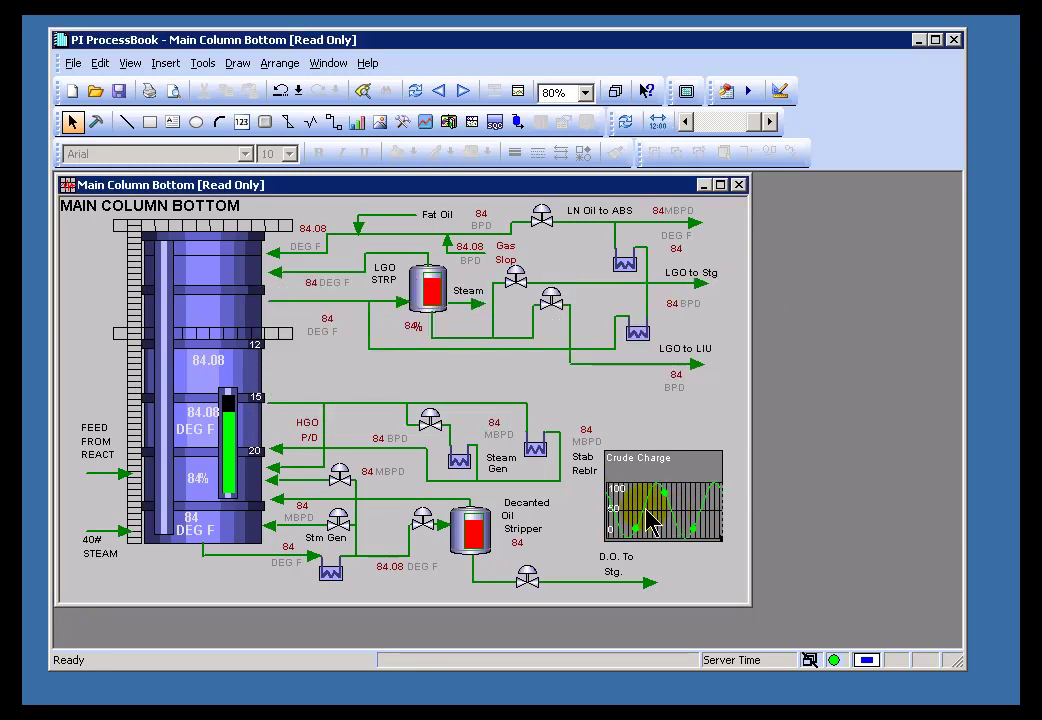
{"action": "mouse_move", "coordinate": [648, 516]}
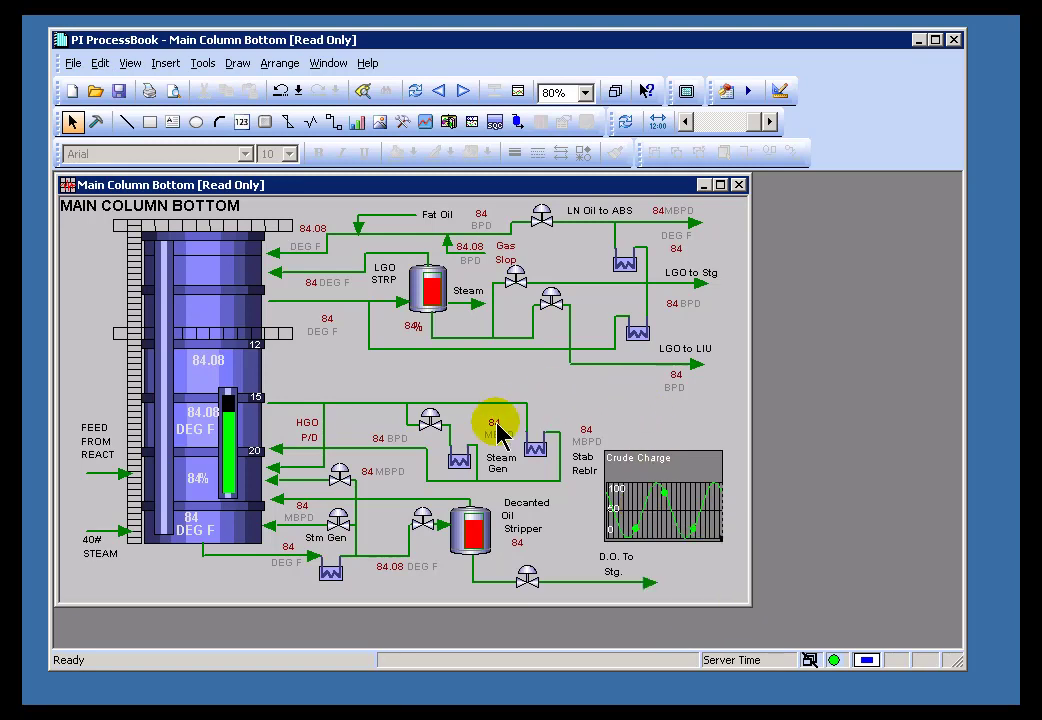
{"action": "mouse_move", "coordinate": [497, 432]}
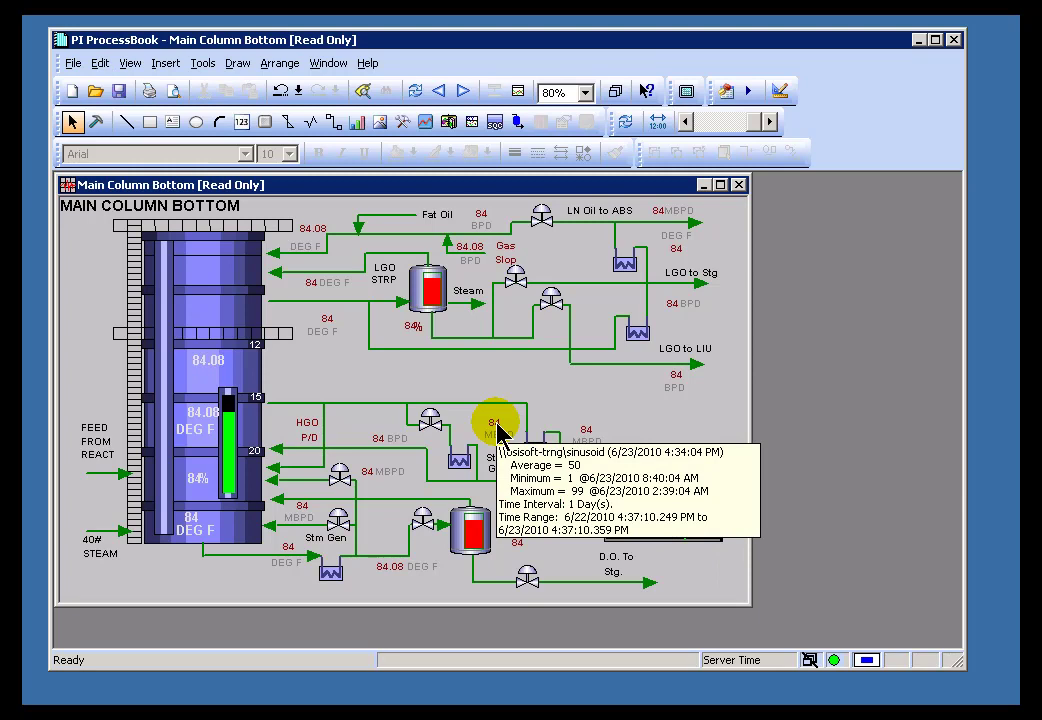
{"action": "mouse_move", "coordinate": [437, 300]}
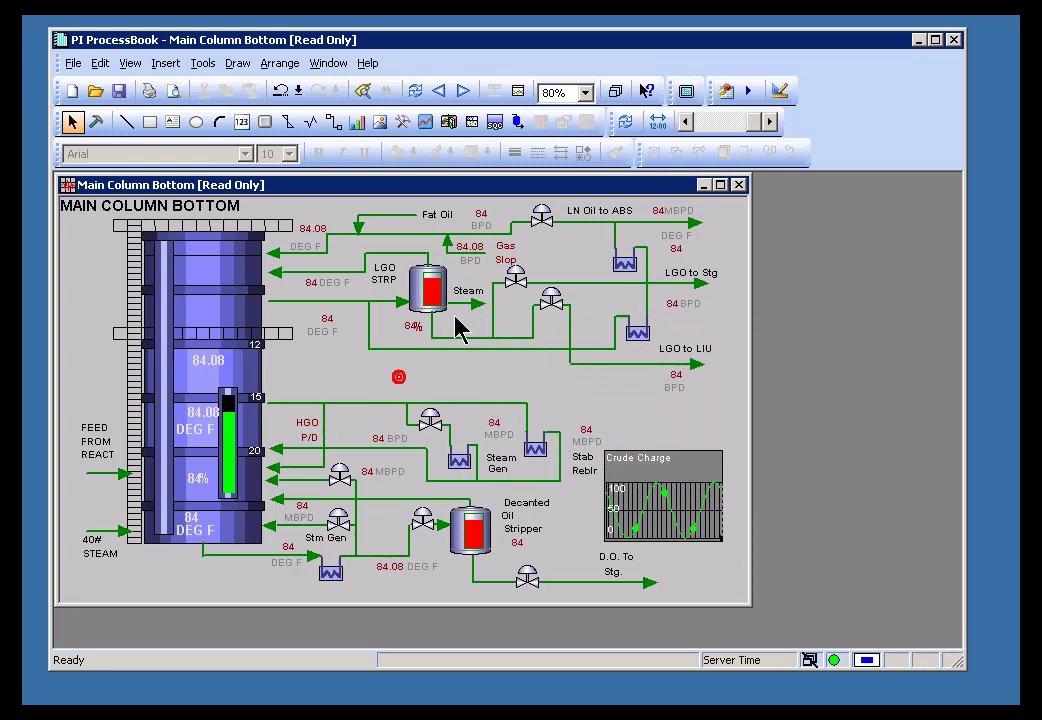
Step: Revert the display's time ranges and inspect the shorter Crude Charge trend
{"action": "left_click", "coordinate": [414, 92]}
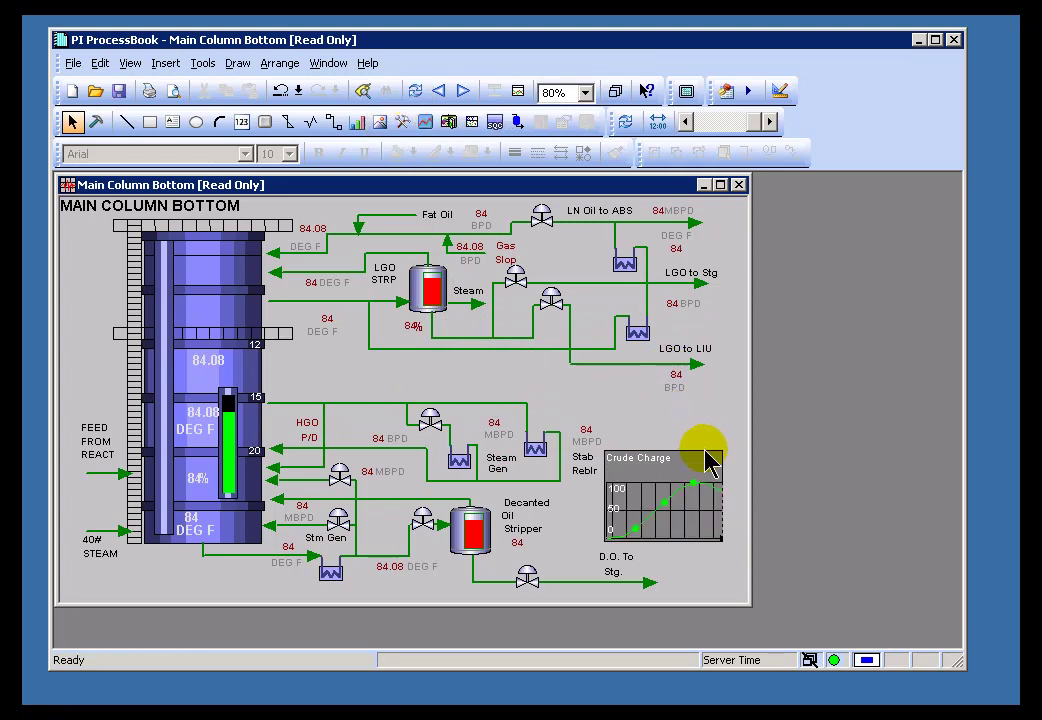
{"action": "mouse_move", "coordinate": [679, 500]}
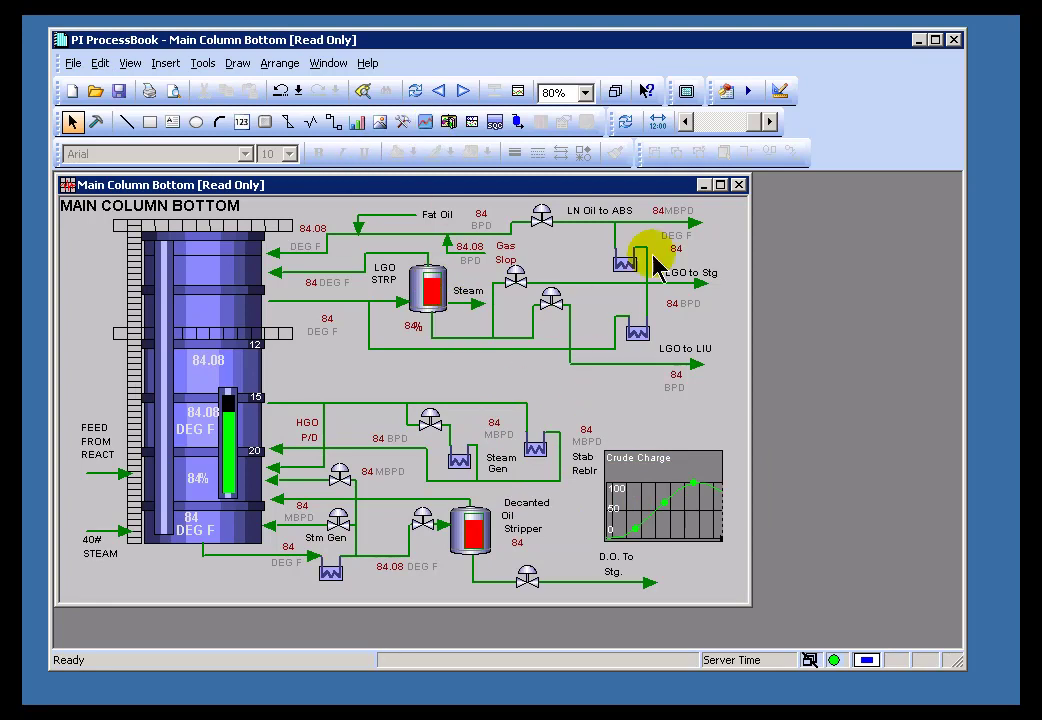
Step: Set the time range From to *-1d and view the Stab Reblr value's 1-day statistics
{"action": "left_click", "coordinate": [664, 121]}
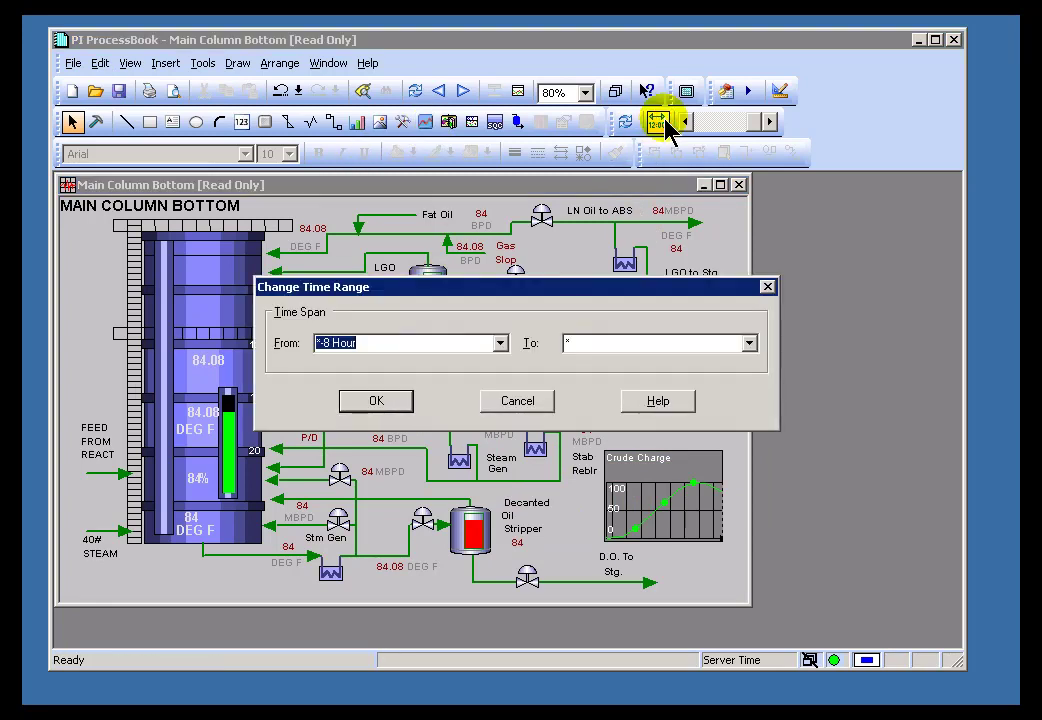
{"action": "type", "text": "*"}
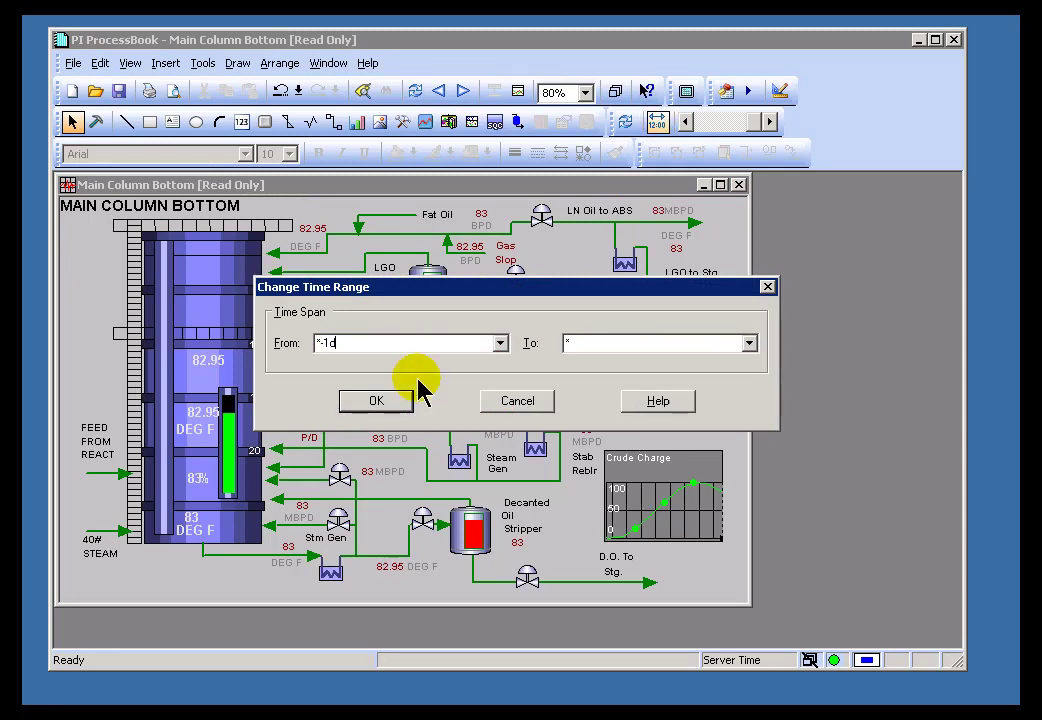
{"action": "left_click", "coordinate": [378, 400]}
{"action": "left_click", "coordinate": [652, 409]}
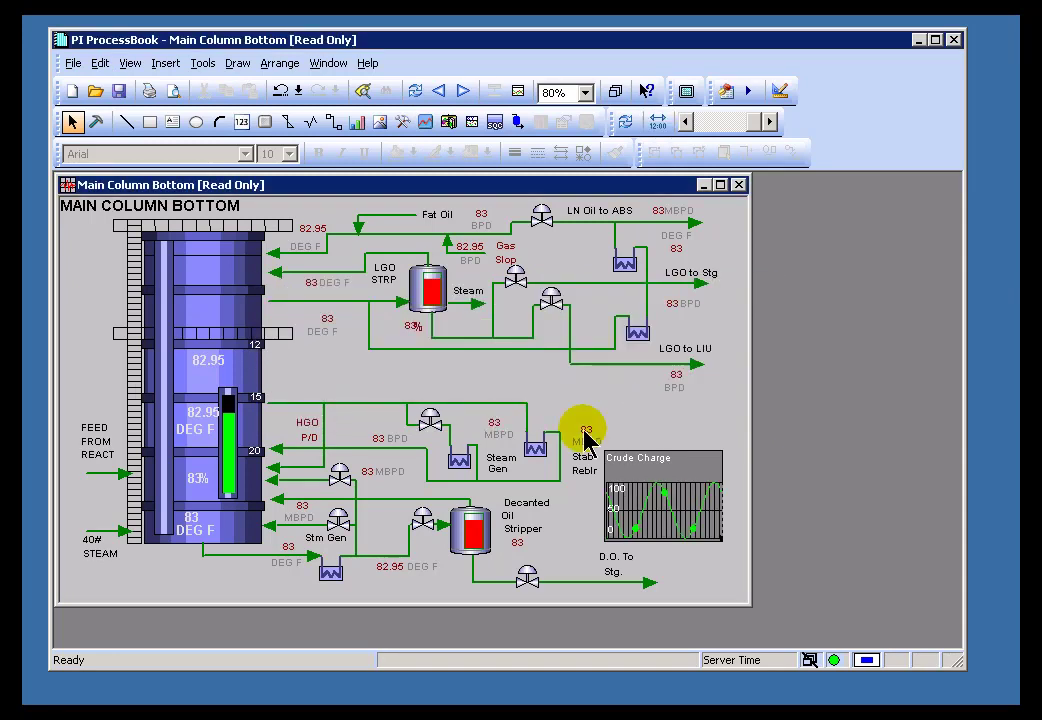
{"action": "mouse_move", "coordinate": [585, 438]}
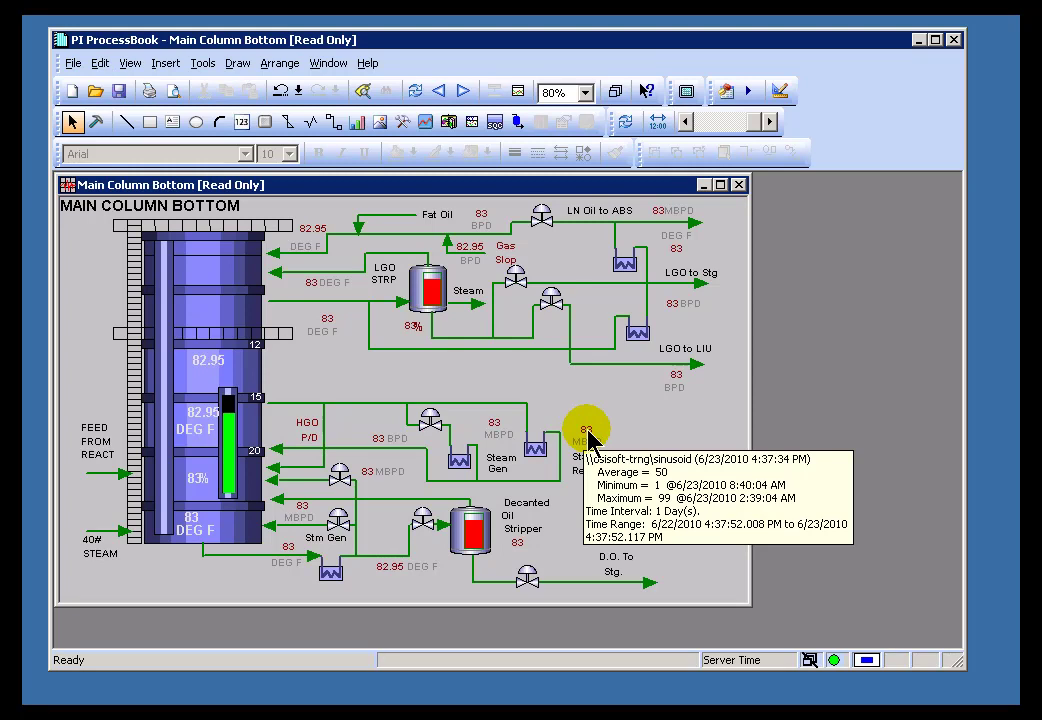
{"action": "left_click", "coordinate": [587, 425]}
{"action": "left_click", "coordinate": [659, 538]}
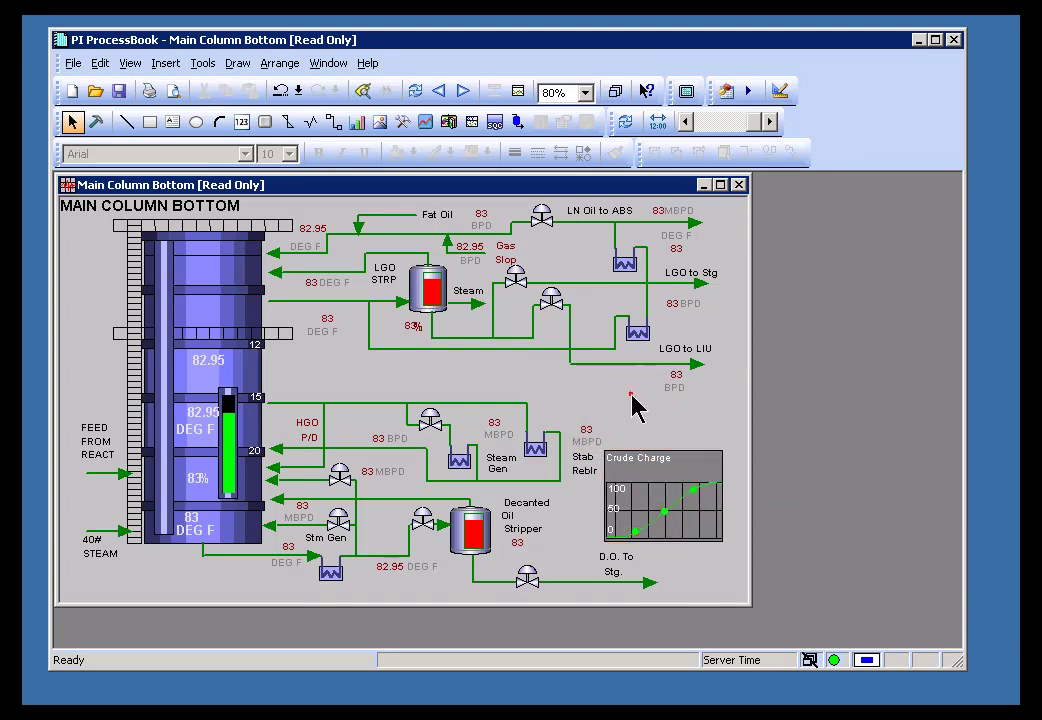
Step: Zoom the Crude Charge trend to about 2 hours and check the 83 BPD value's 2.06-hour statistics
{"action": "left_click", "coordinate": [585, 428]}
{"action": "left_click", "coordinate": [670, 530]}
{"action": "double_click", "coordinate": [688, 537]}
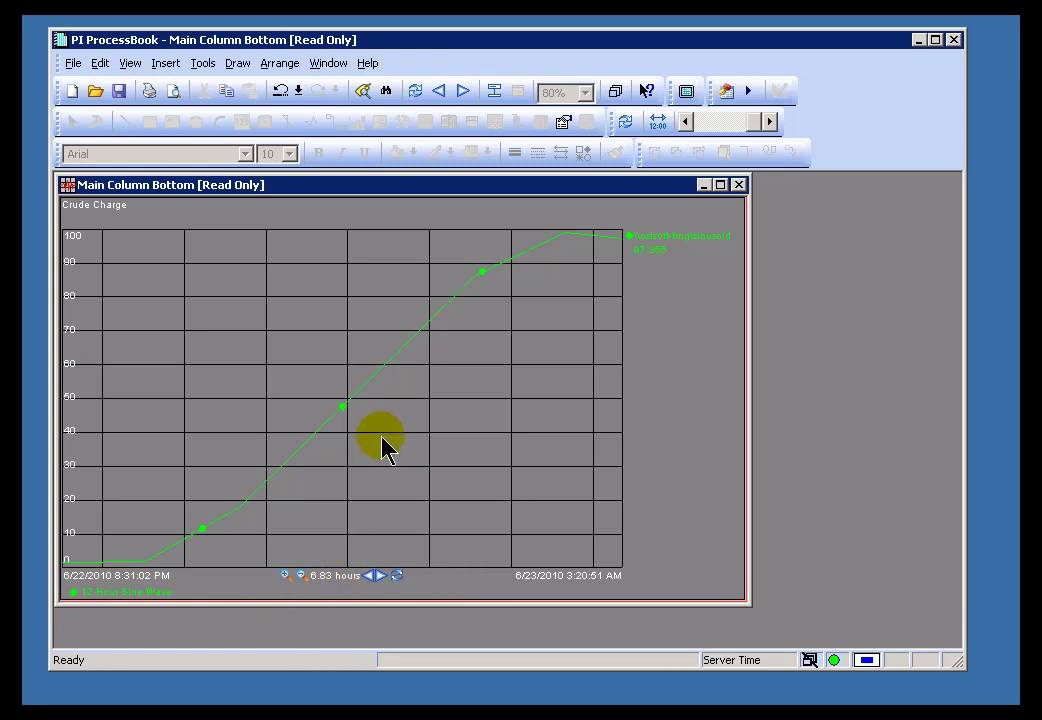
{"action": "left_click_drag", "start_coordinate": [240, 310], "coordinate": [409, 478]}
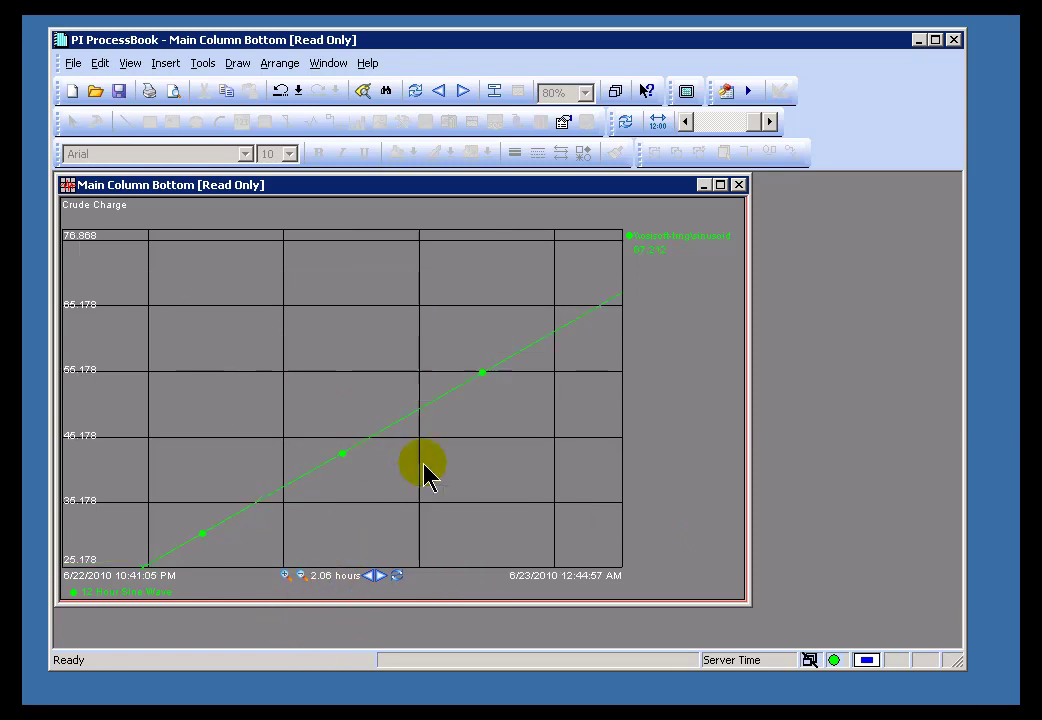
{"action": "double_click", "coordinate": [533, 445]}
{"action": "double_click", "coordinate": [676, 540]}
{"action": "double_click", "coordinate": [518, 487]}
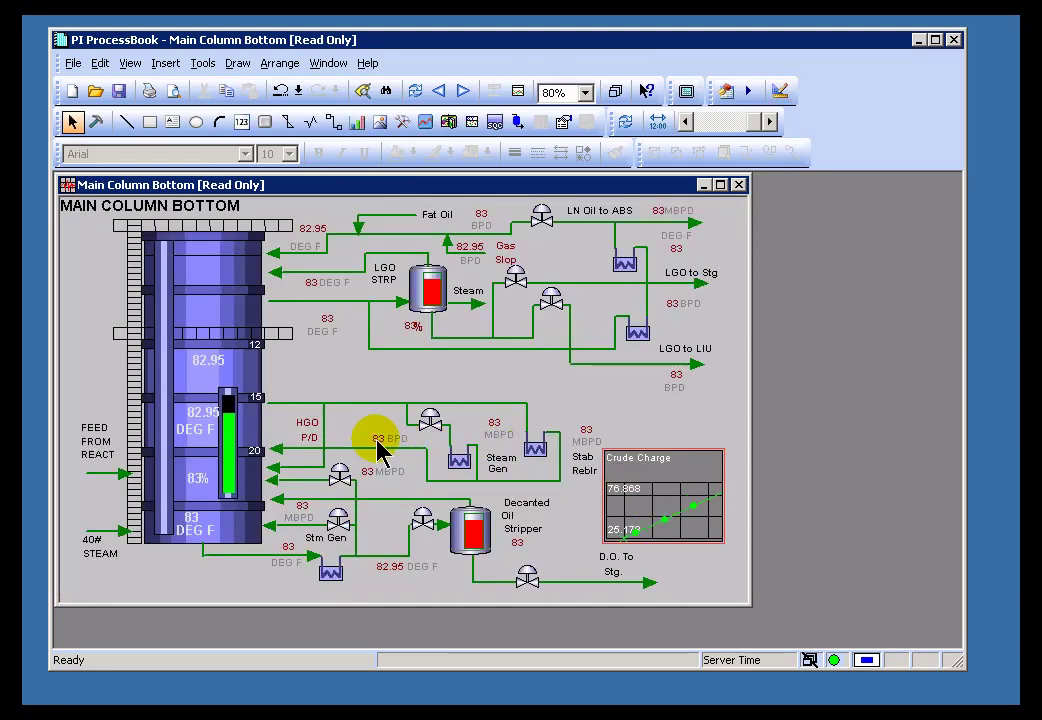
{"action": "mouse_move", "coordinate": [378, 447]}
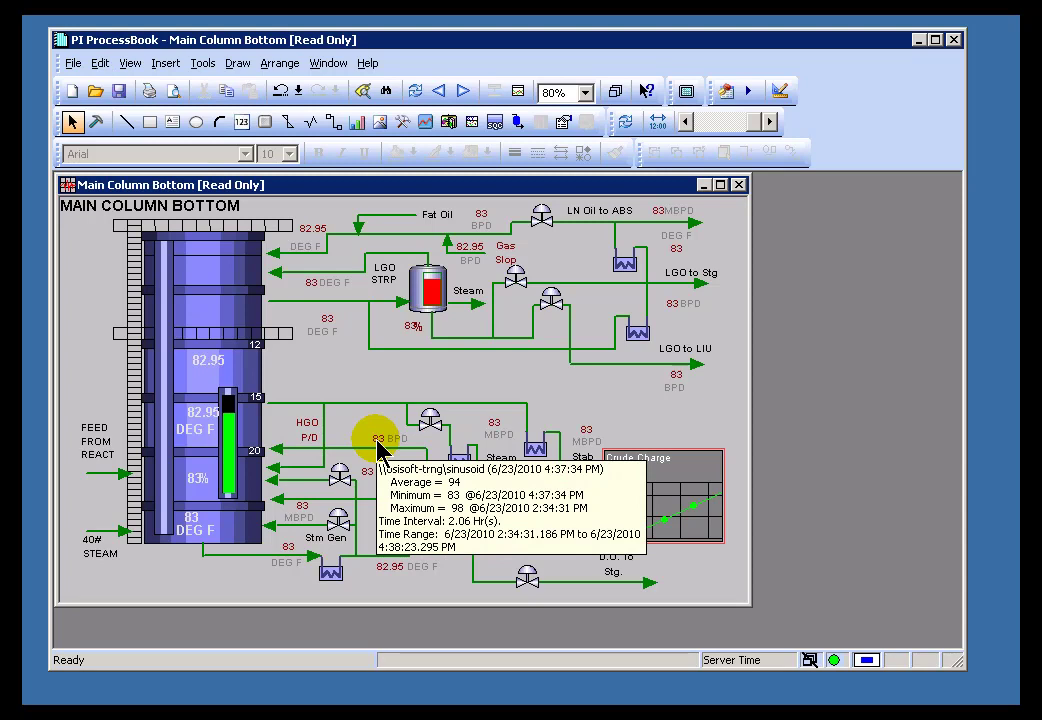